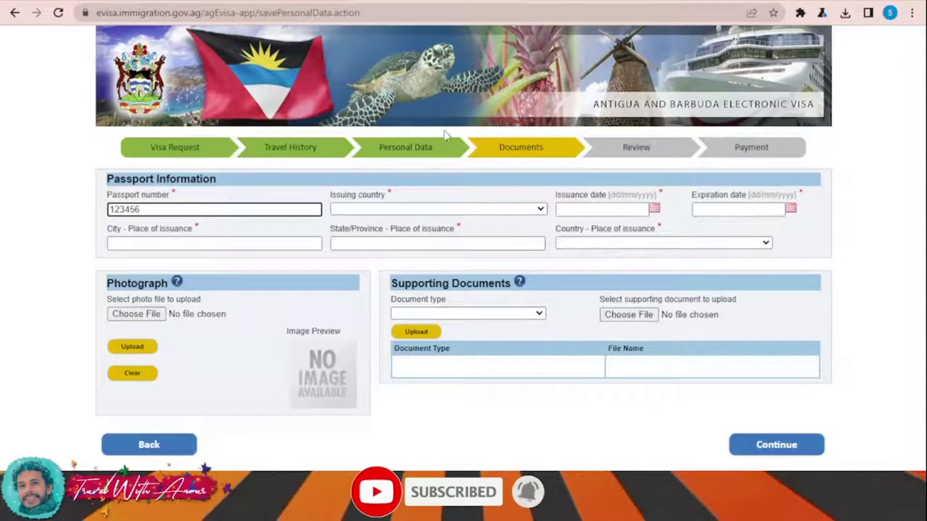
Step: Set the passport's issuing country to INDIA and its issuance date to 01/07/2022
click(414, 208)
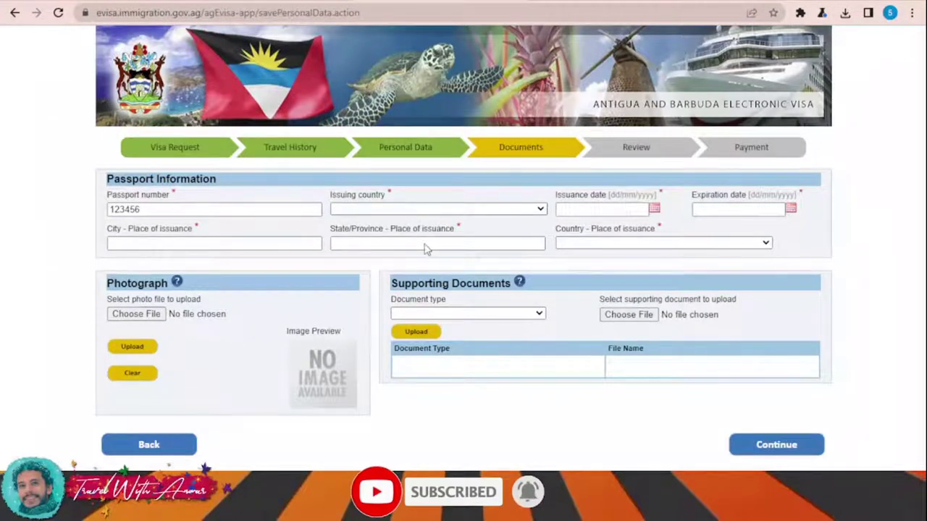
click(425, 246)
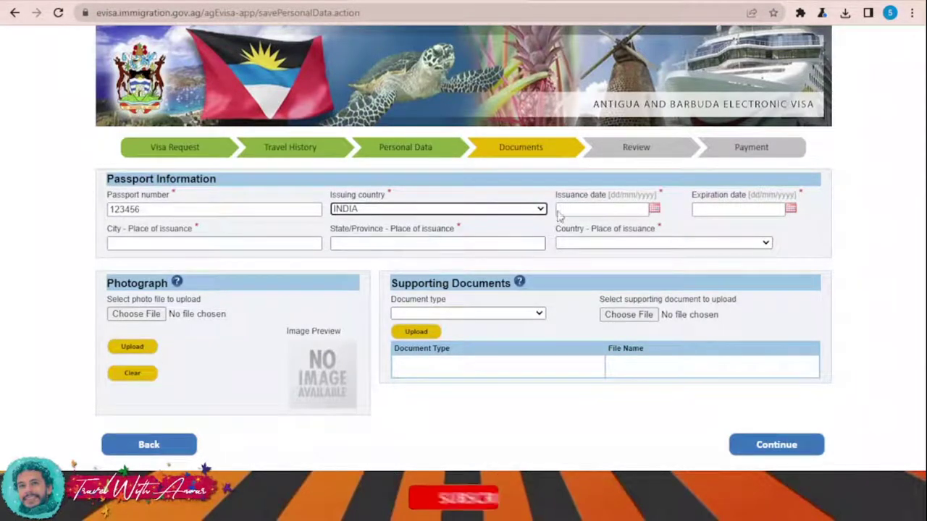
click(605, 210)
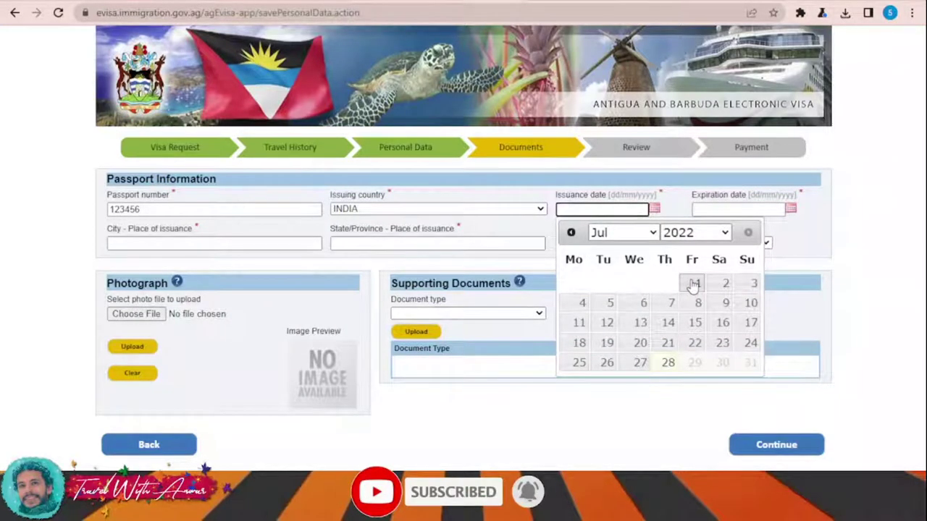
click(694, 285)
Step: Set the passport's expiration date to 01/07/2030
click(790, 210)
click(825, 233)
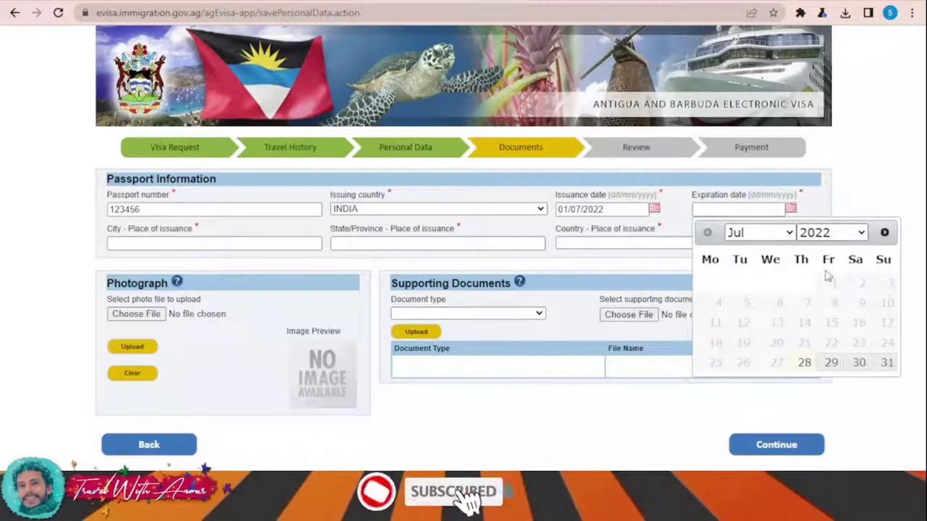
click(819, 377)
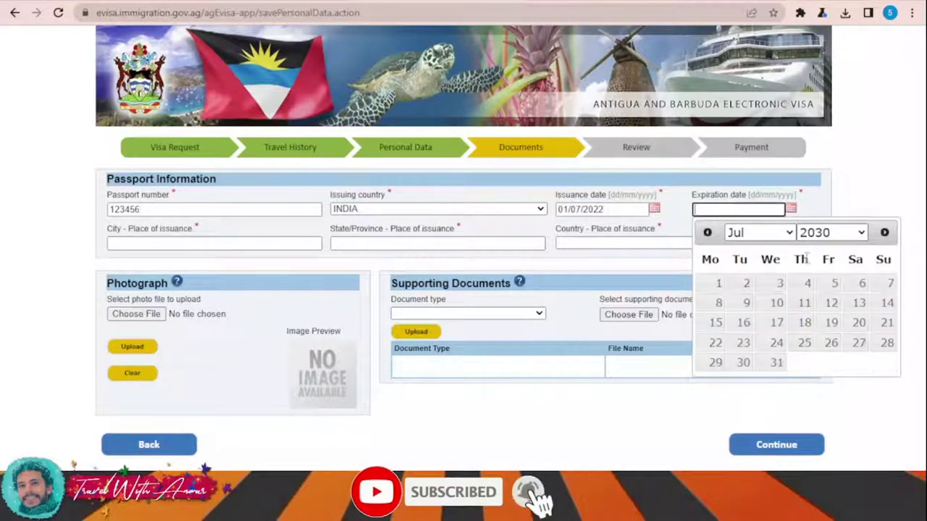
click(721, 284)
Step: Fill in the passport's place of issuance with city AAA, state/province AAA and country INDIA
click(180, 245)
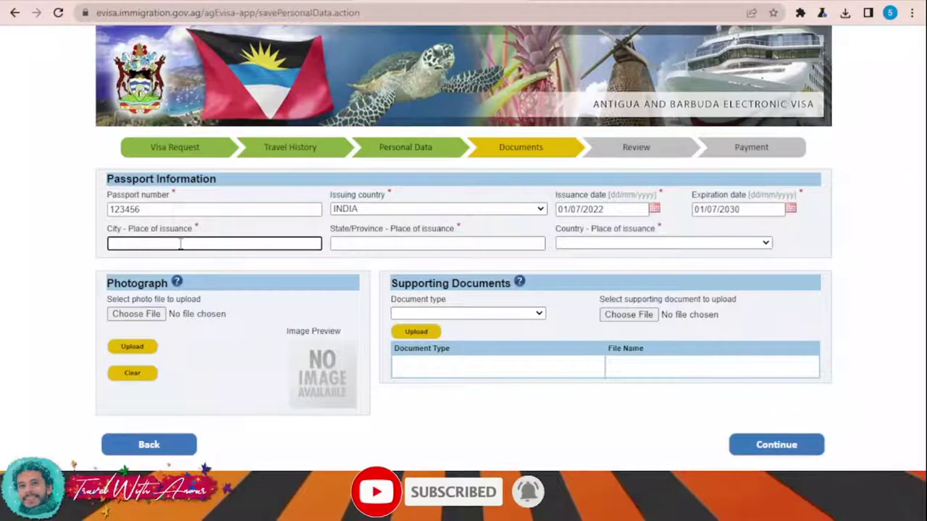
text(AAA)
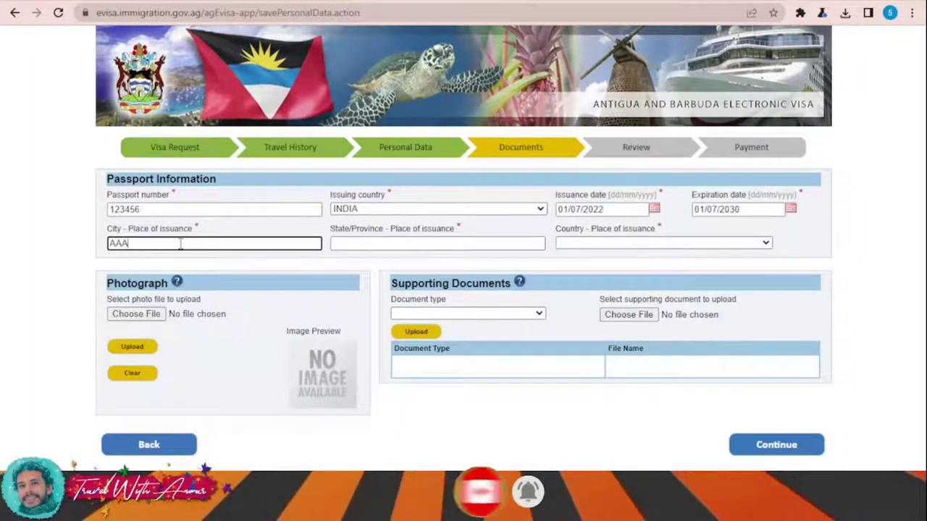
click(389, 244)
text(AAA)
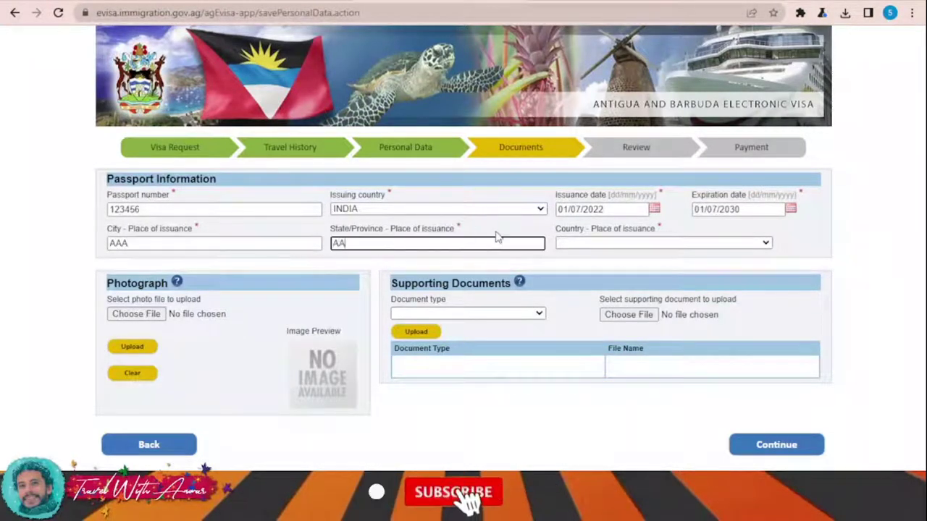
click(616, 247)
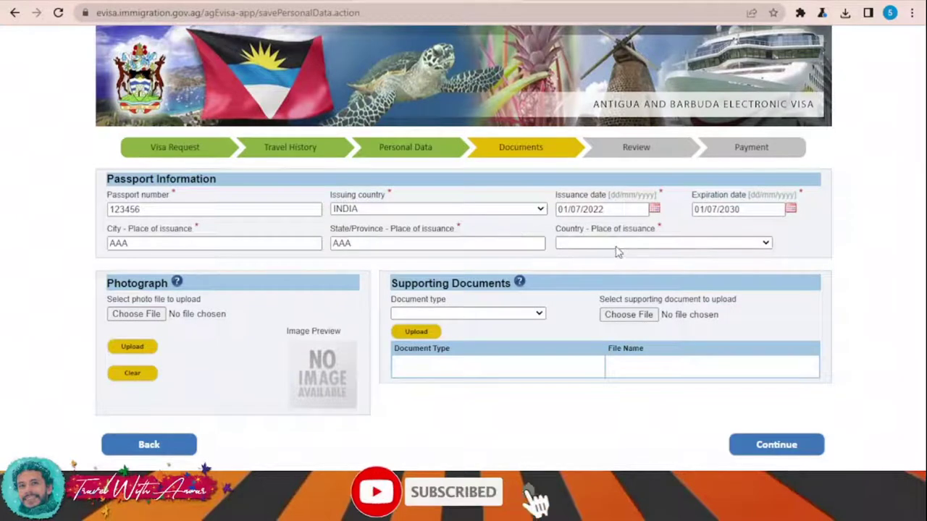
click(614, 198)
key(i)
key(Return)
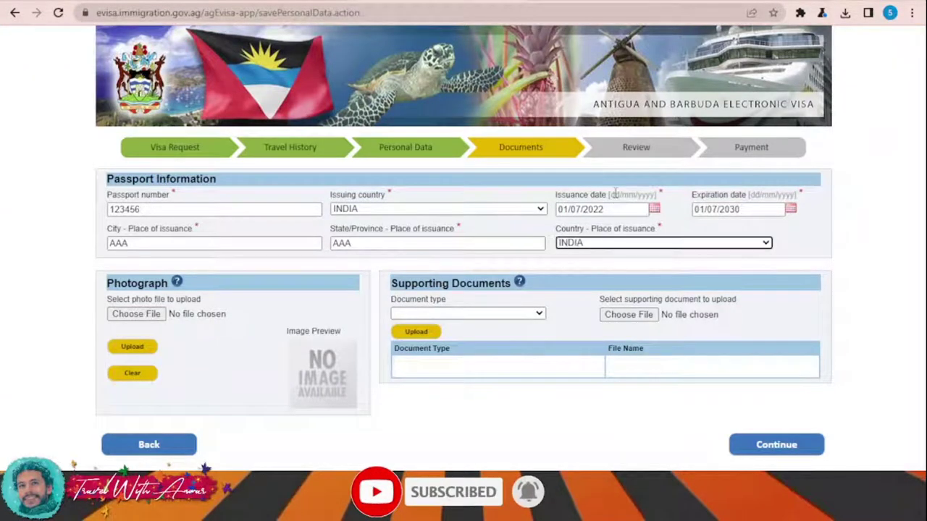
Step: Try to upload the PNG file whose name ends in h3vrmvb as the applicant's photograph
click(144, 317)
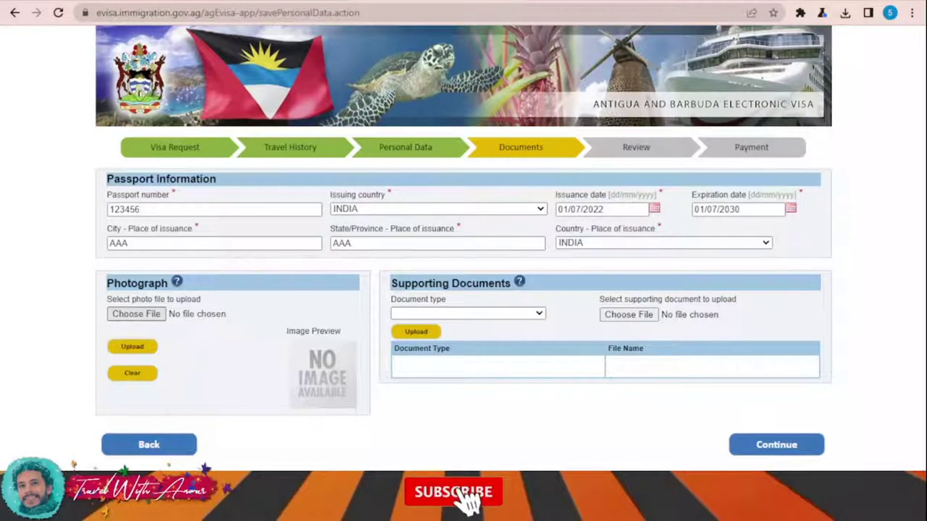
click(376, 375)
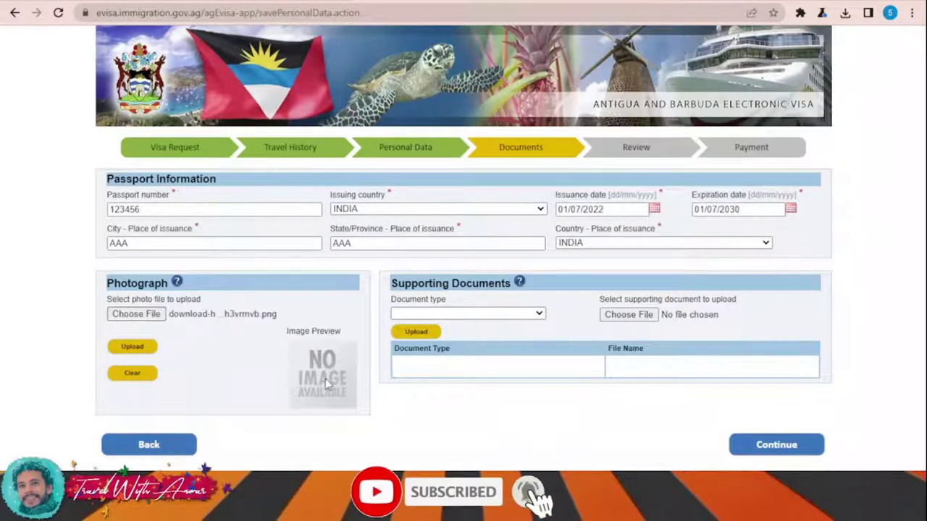
click(133, 346)
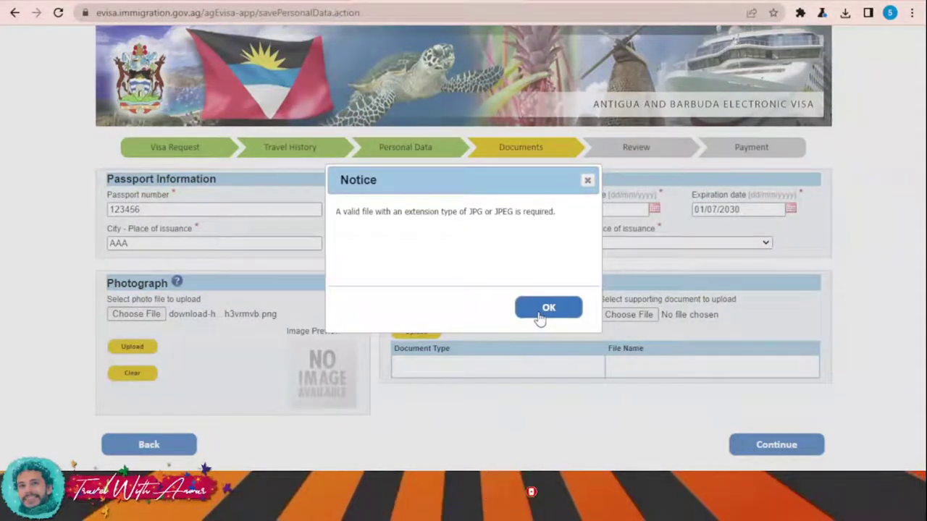
click(543, 315)
click(132, 346)
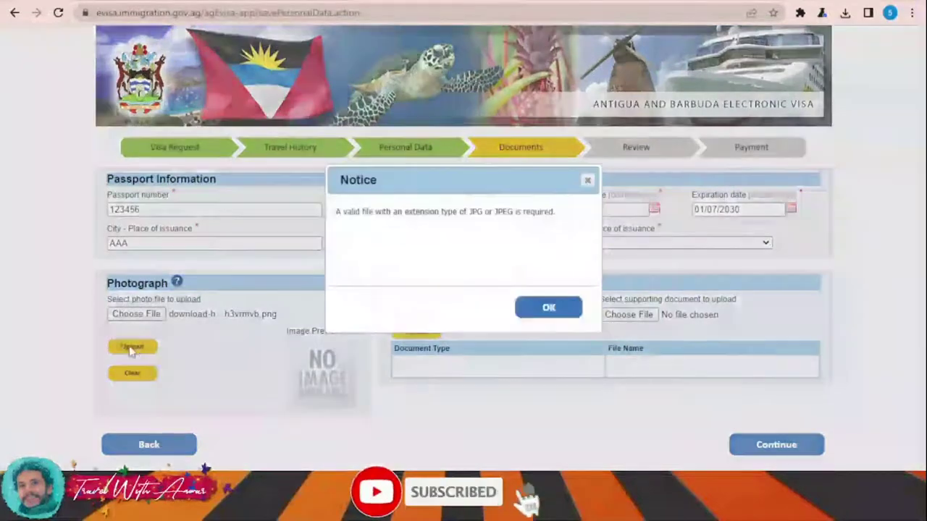
click(544, 308)
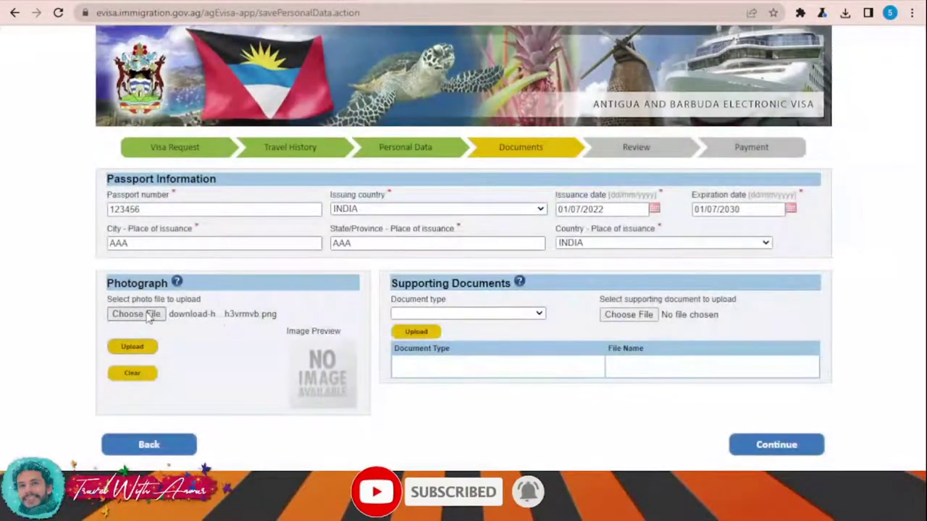
Step: Try to upload Filter.png as the applicant's photograph instead
click(150, 318)
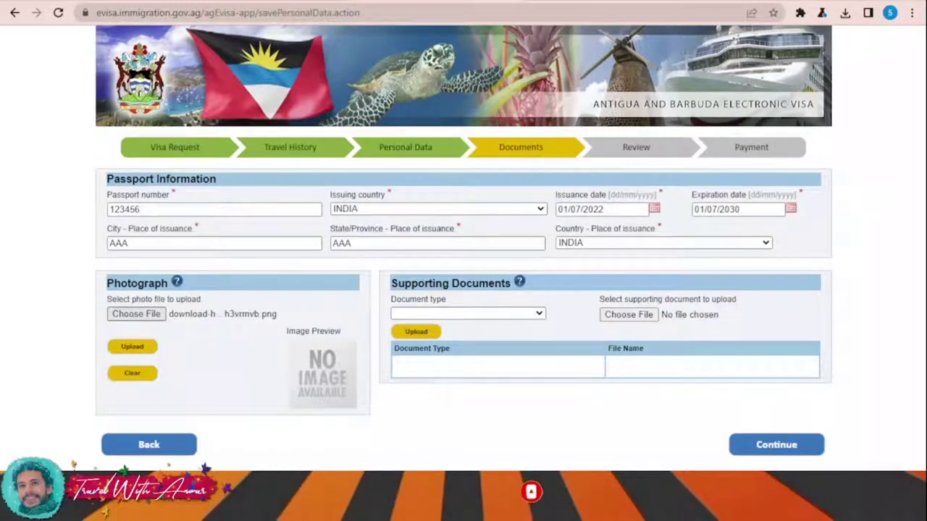
double_click(171, 259)
click(132, 347)
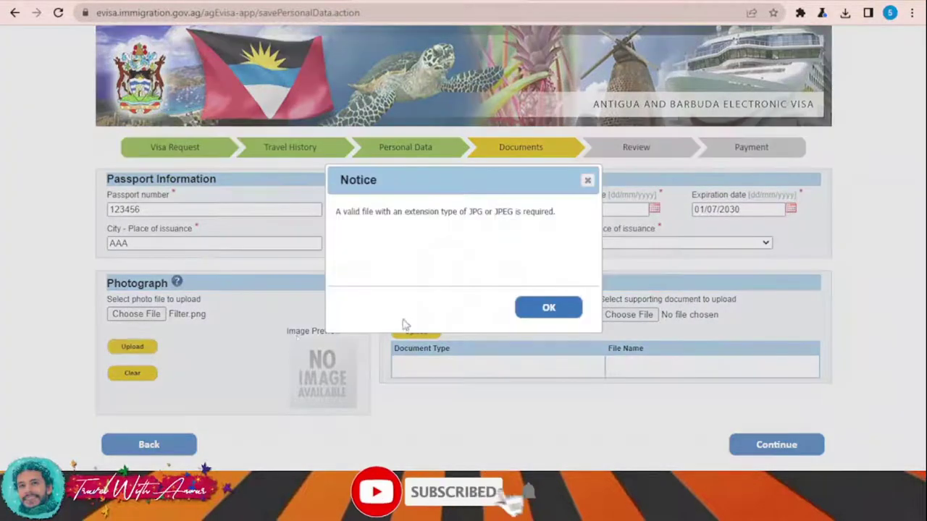
click(552, 309)
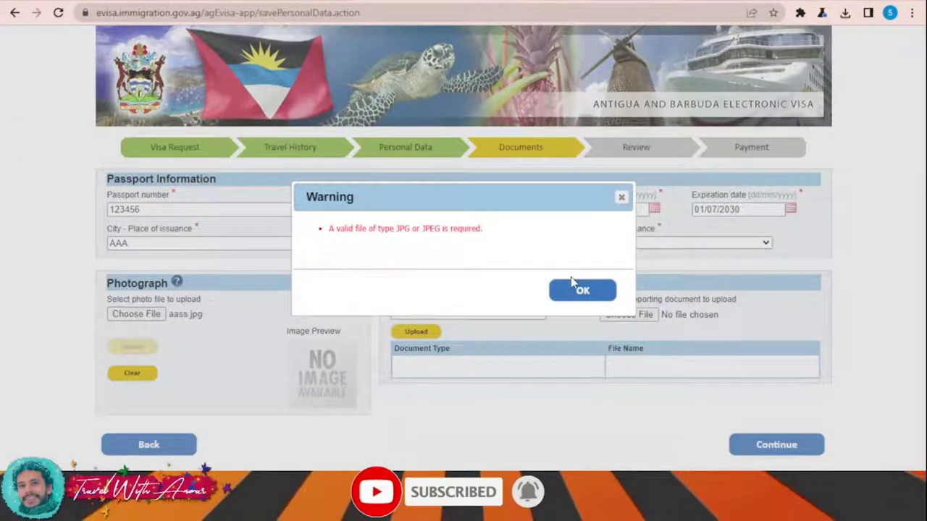
Step: Upload a JPG photograph of the applicant, trying aass.jpg and 300px.jpg
click(583, 290)
click(141, 349)
click(591, 286)
click(133, 346)
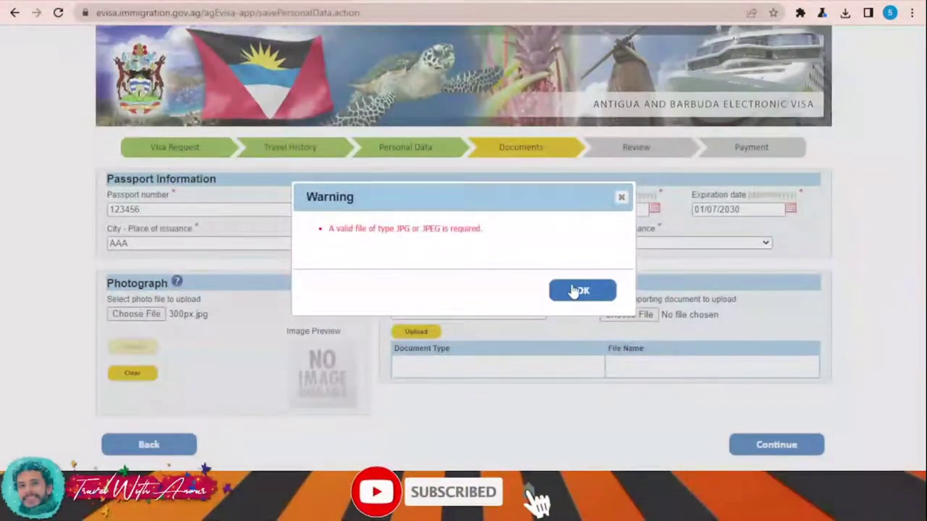
click(584, 289)
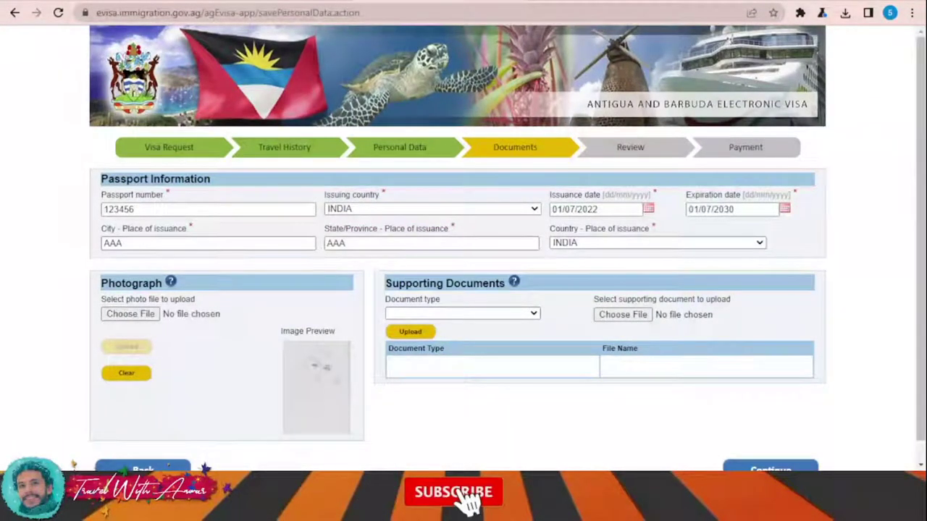
Step: Upload eeee.pdf as a supporting document of type BIRTH CERTIFICATE
scroll(310, 345, down, 1)
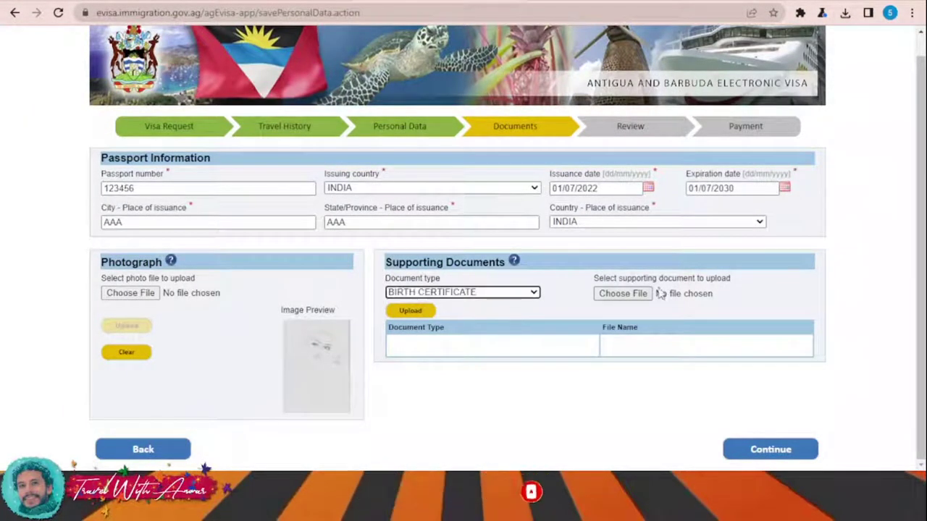
click(624, 293)
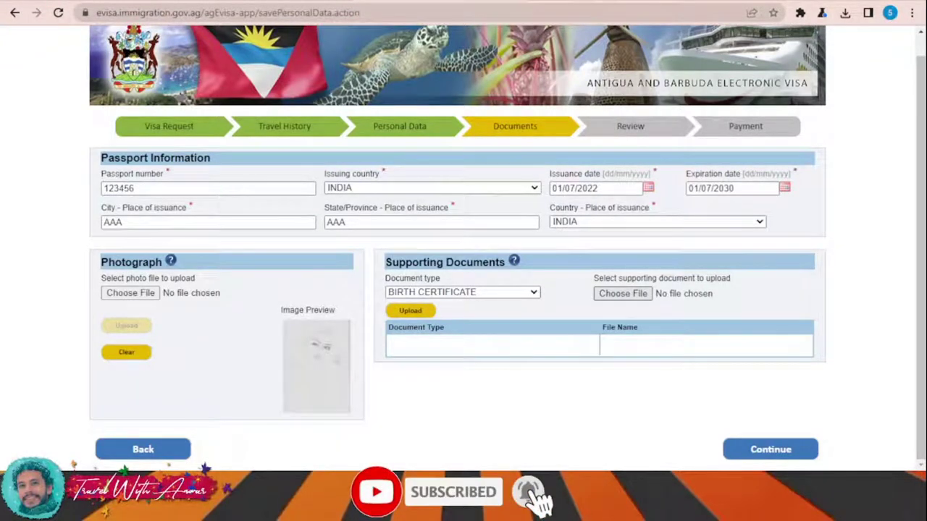
click(502, 298)
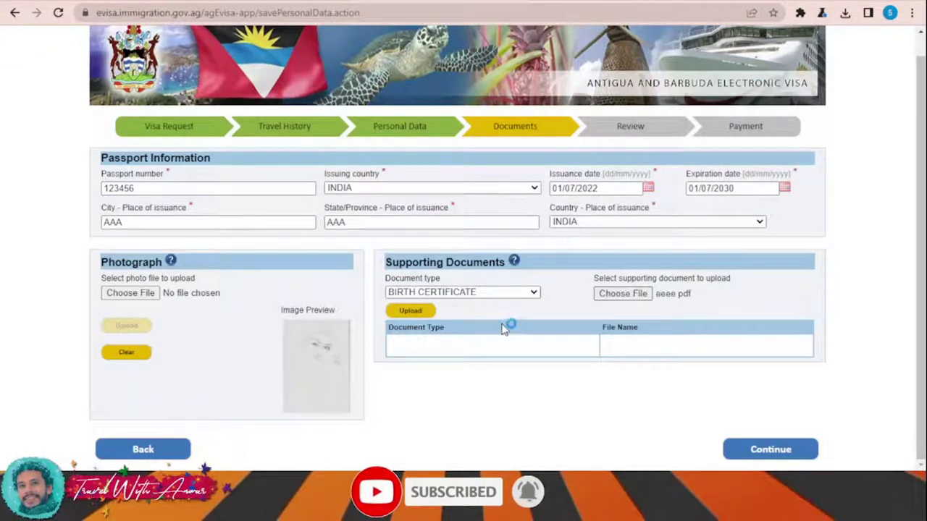
click(410, 310)
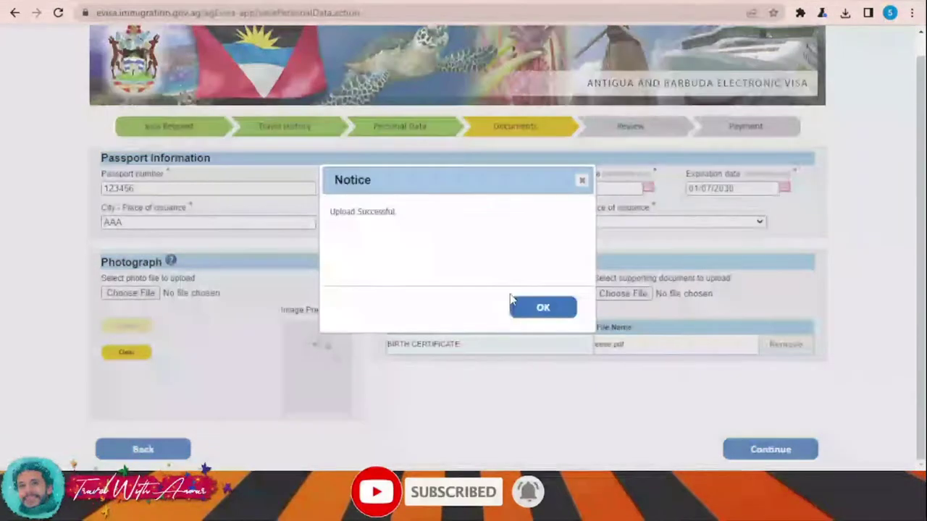
click(543, 308)
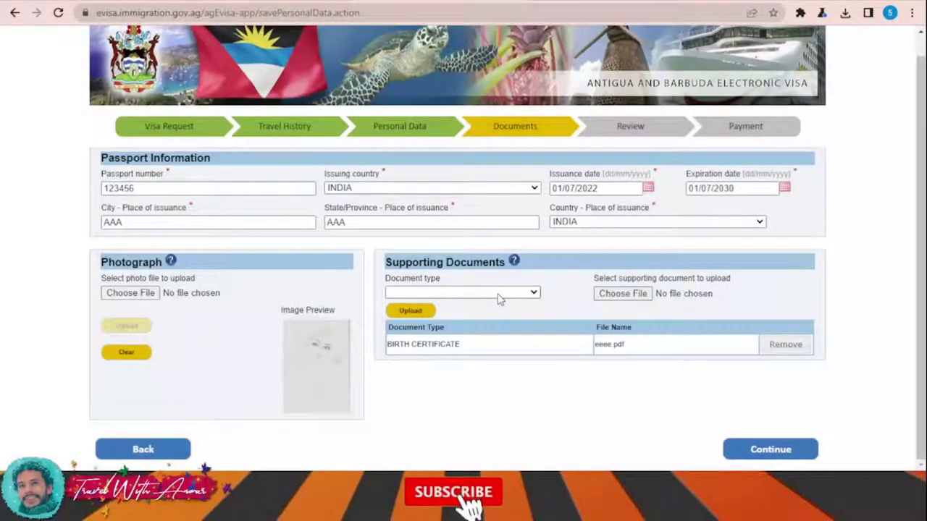
Step: Upload eeee.pdf as a supporting document of type PASSPORT
click(463, 377)
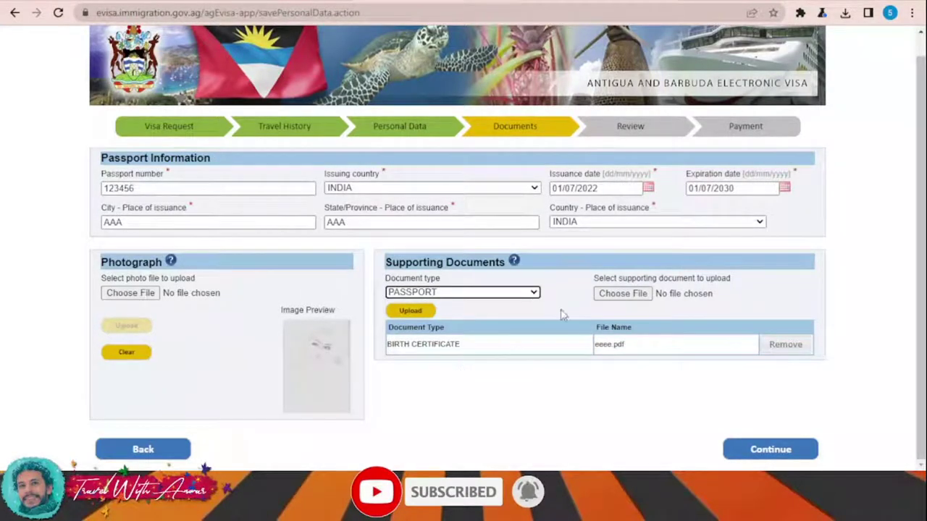
click(627, 293)
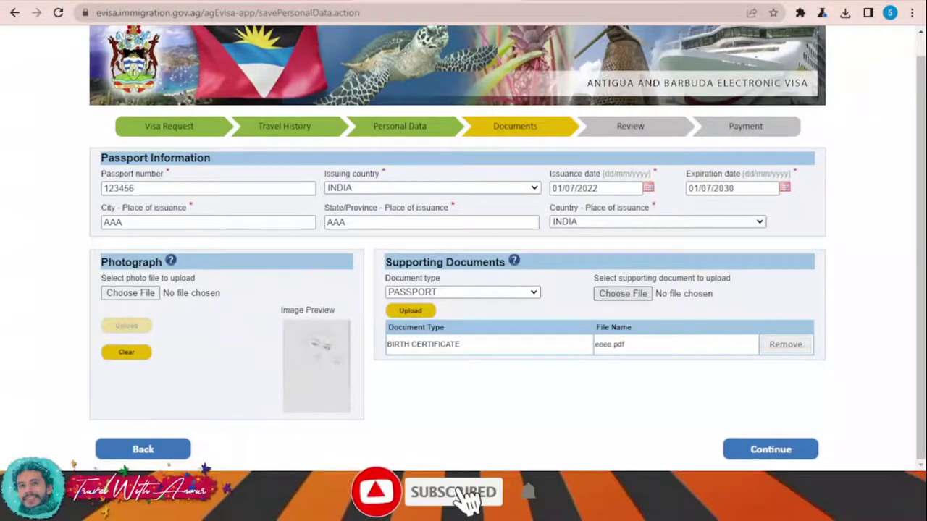
click(535, 337)
click(410, 312)
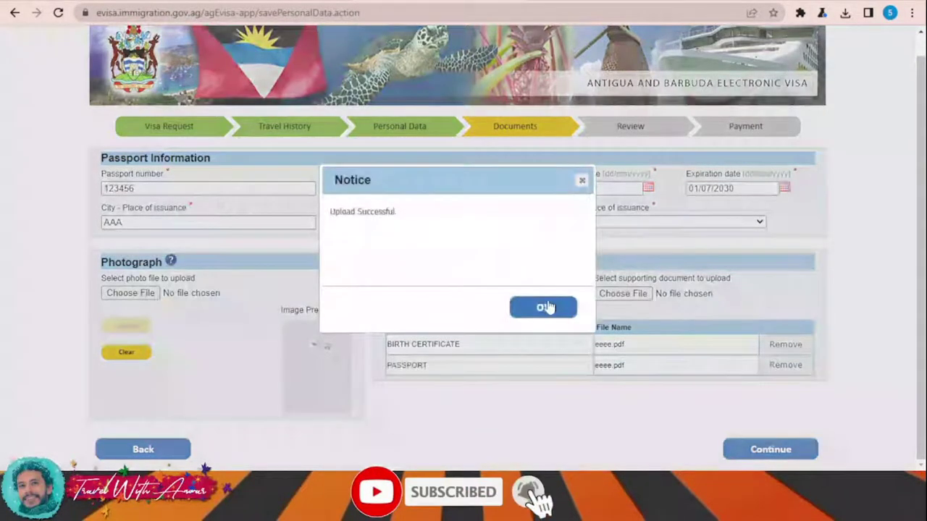
click(541, 307)
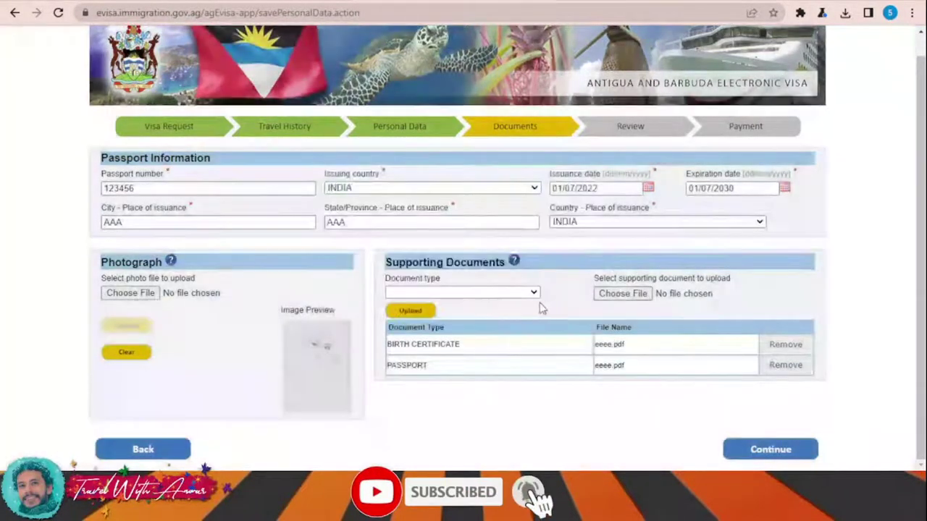
Step: Upload Ticket.pdf as a supporting document of type TRAVEL ITINERARY and try to proceed to the review stage
click(502, 431)
click(633, 294)
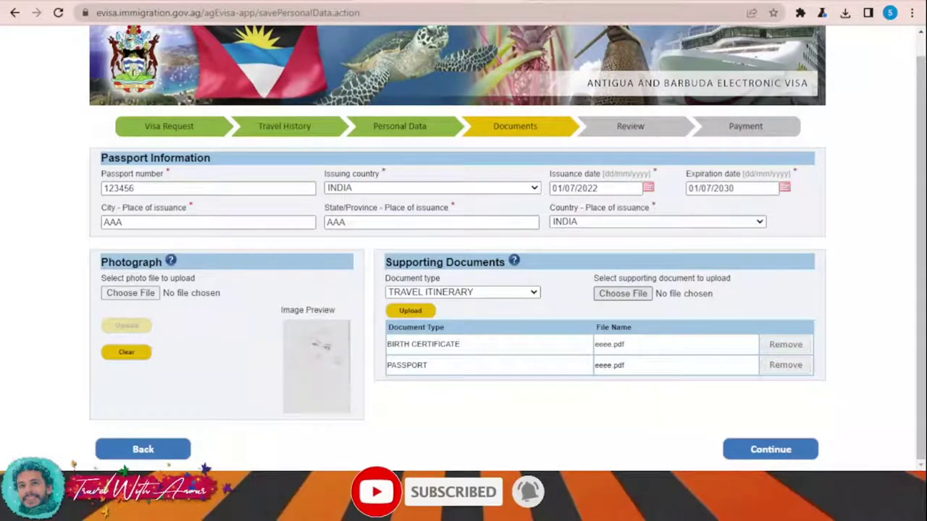
click(425, 312)
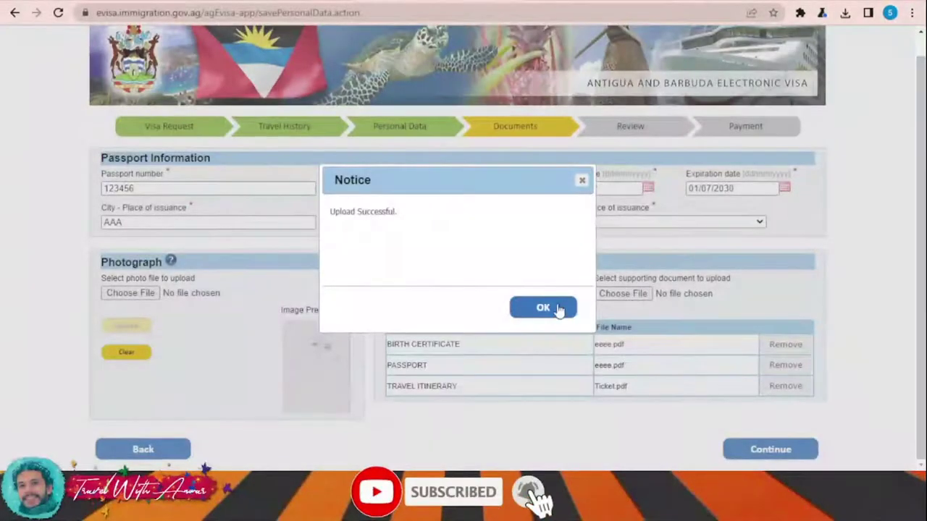
click(556, 309)
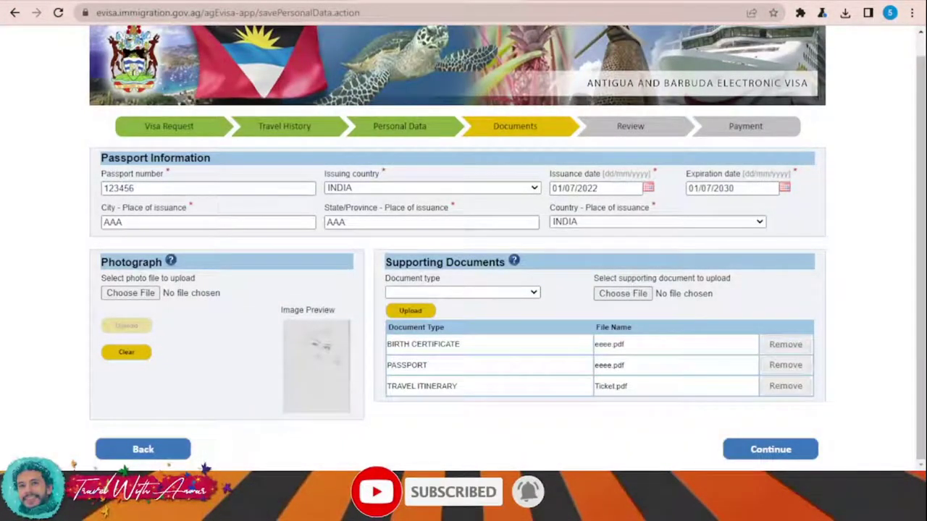
click(770, 449)
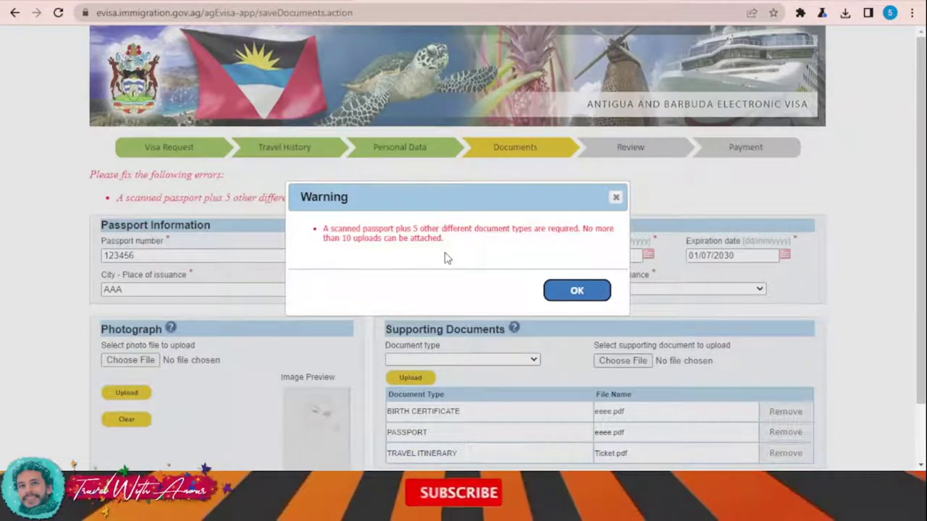
click(564, 288)
Step: Upload Ticket.pdf as a supporting document of type PROOF OF FUNDS
scroll(550, 274, down, 1)
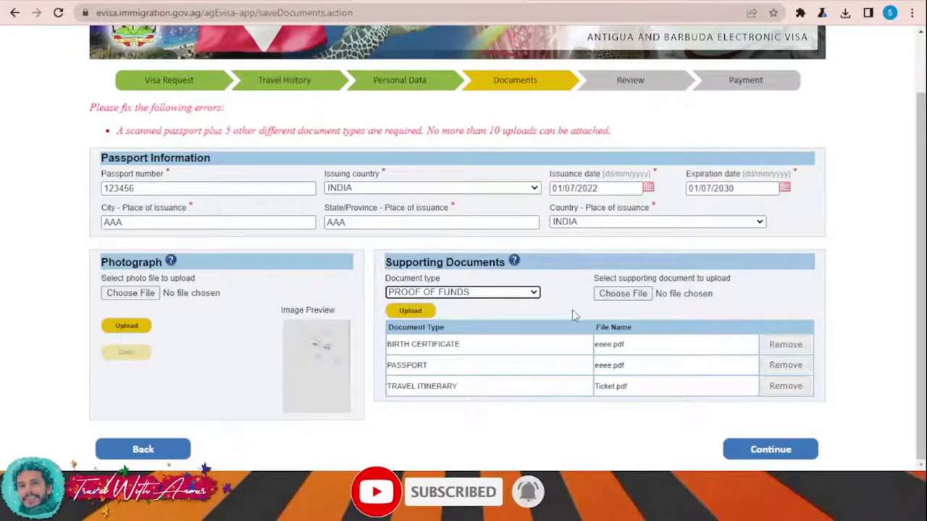
click(624, 296)
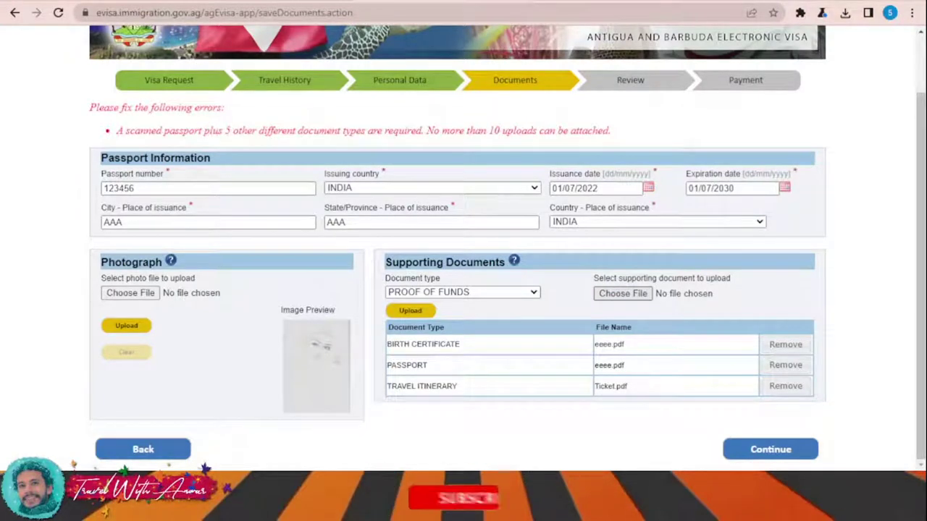
click(418, 311)
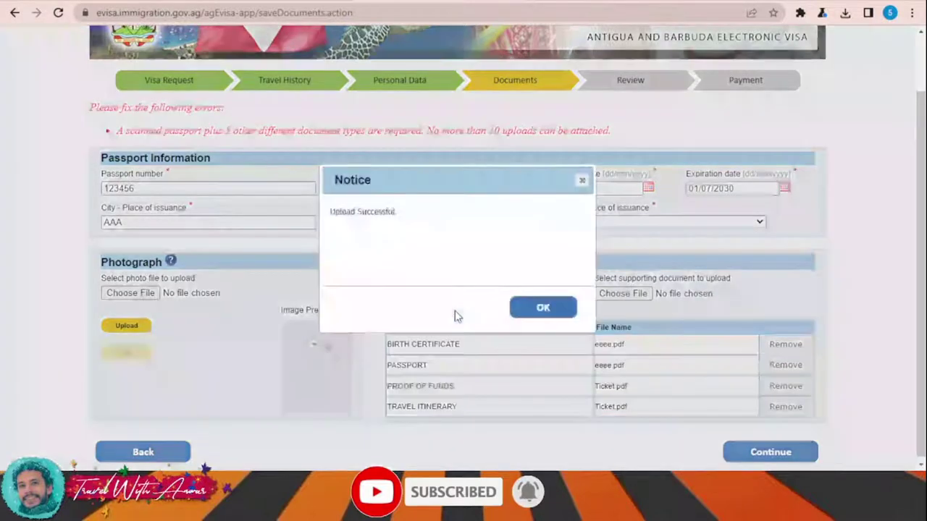
click(526, 311)
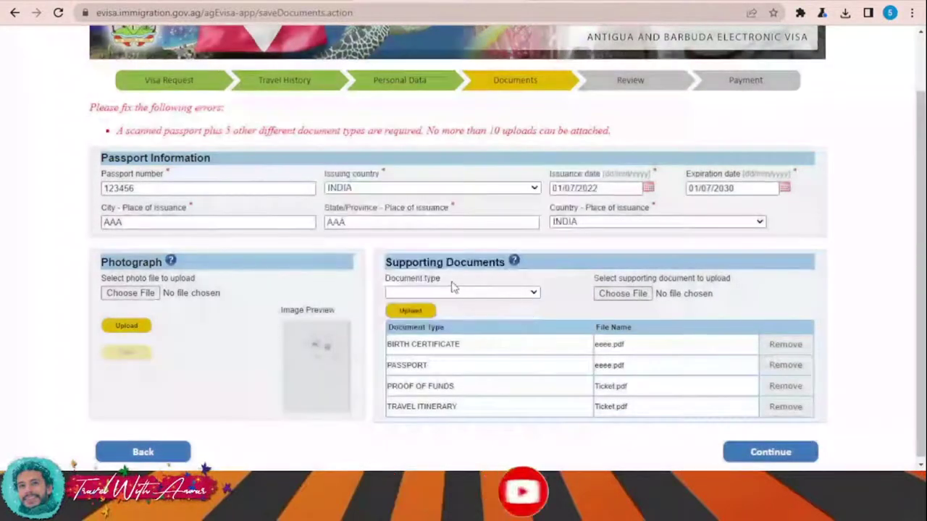
Step: Upload eeee.pdf as a supporting document of type PROOF OF ACCOMMODATION
click(464, 295)
click(515, 395)
click(616, 295)
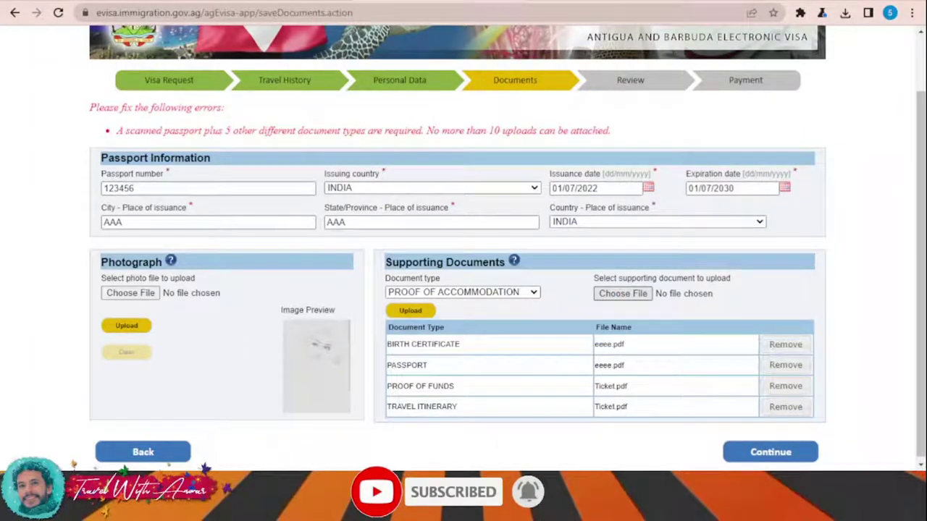
click(414, 316)
click(410, 313)
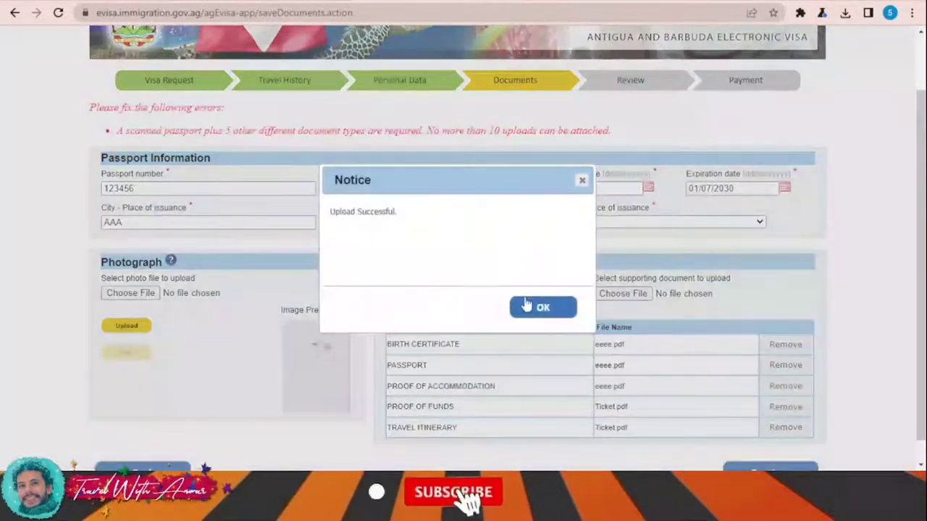
click(543, 306)
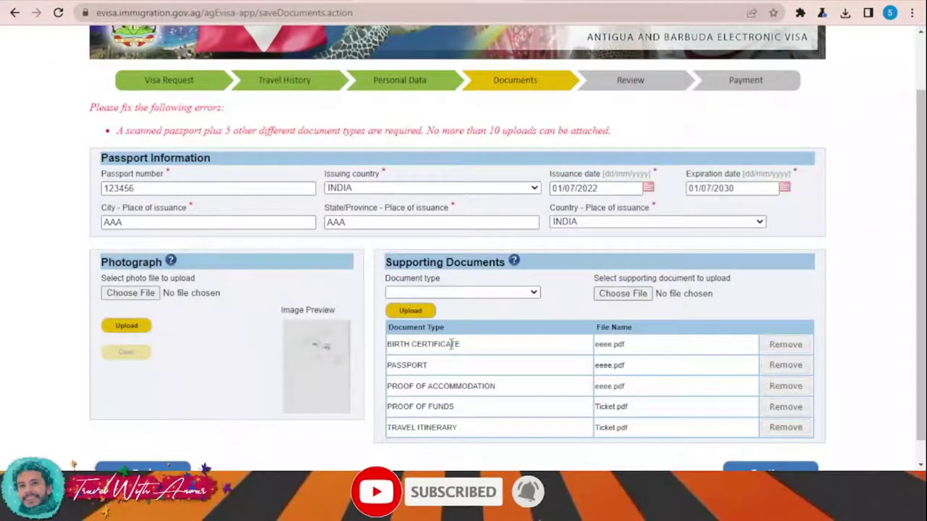
drag(447, 406, 443, 441)
click(477, 331)
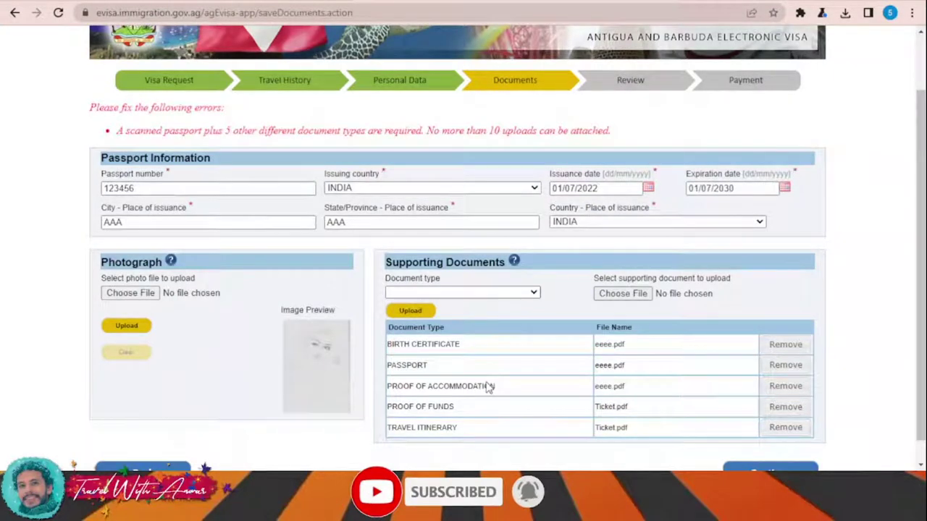
click(508, 429)
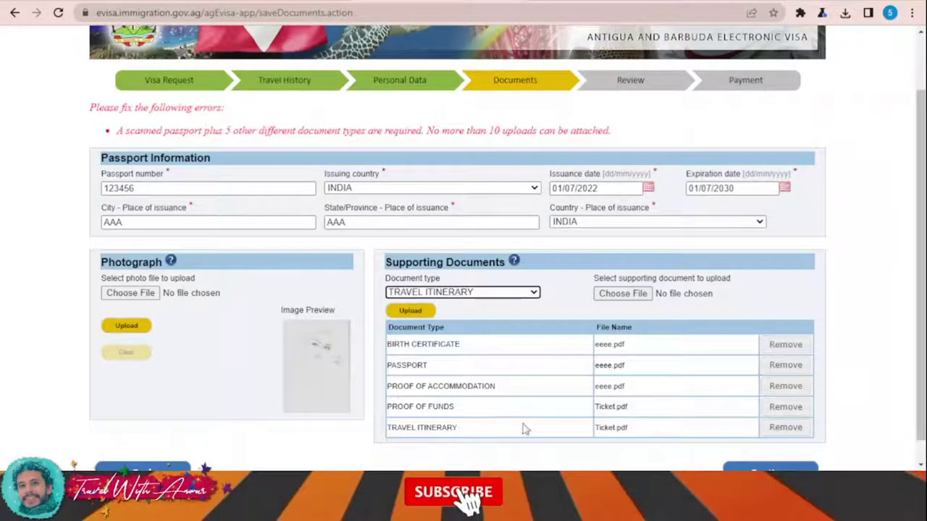
Step: Upload Ticket.pdf as a supporting document of type OTHER and proceed to the review stage
click(458, 295)
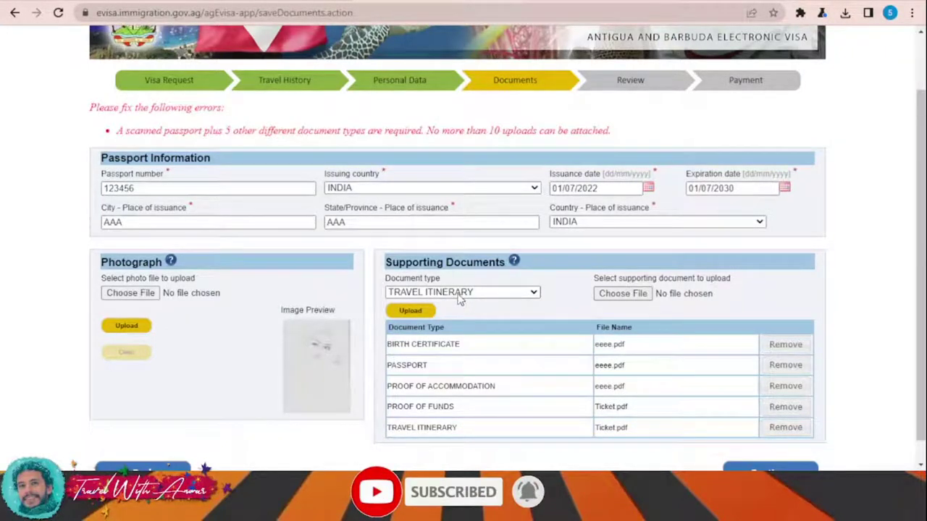
click(457, 363)
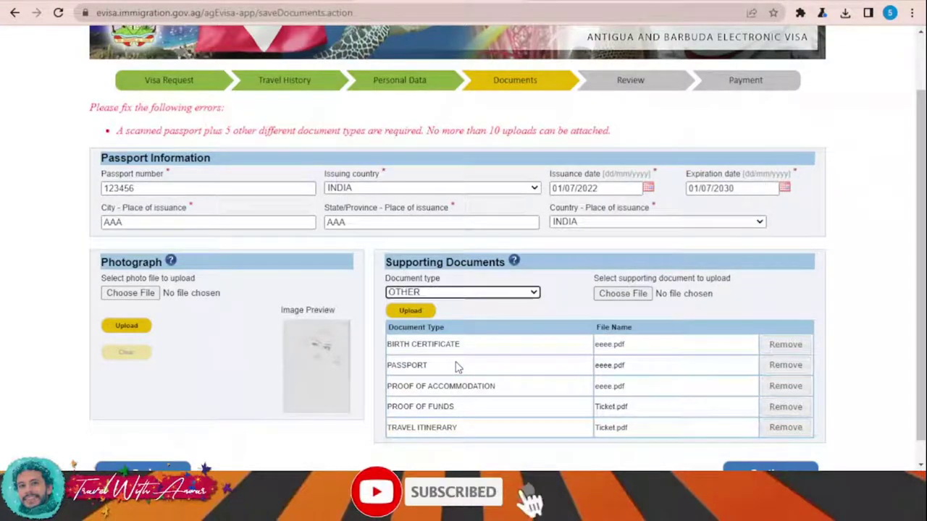
click(615, 299)
click(617, 294)
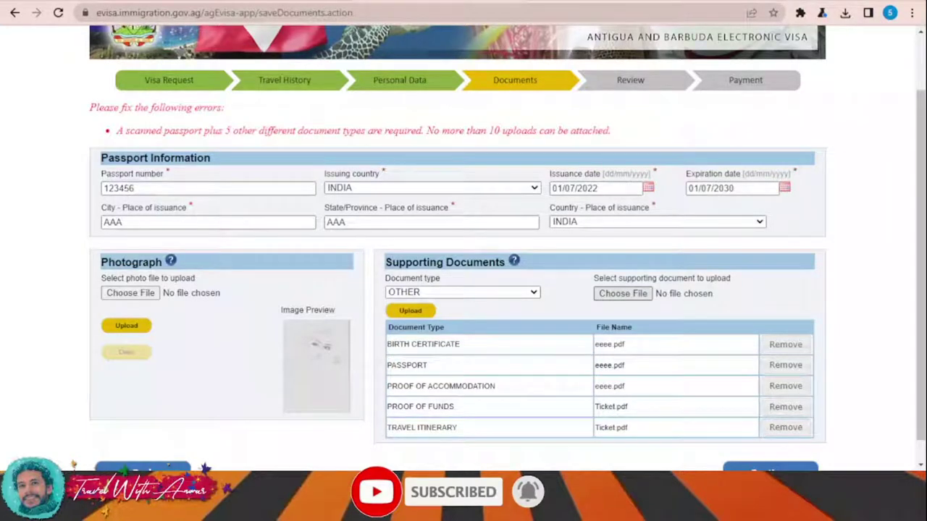
click(418, 311)
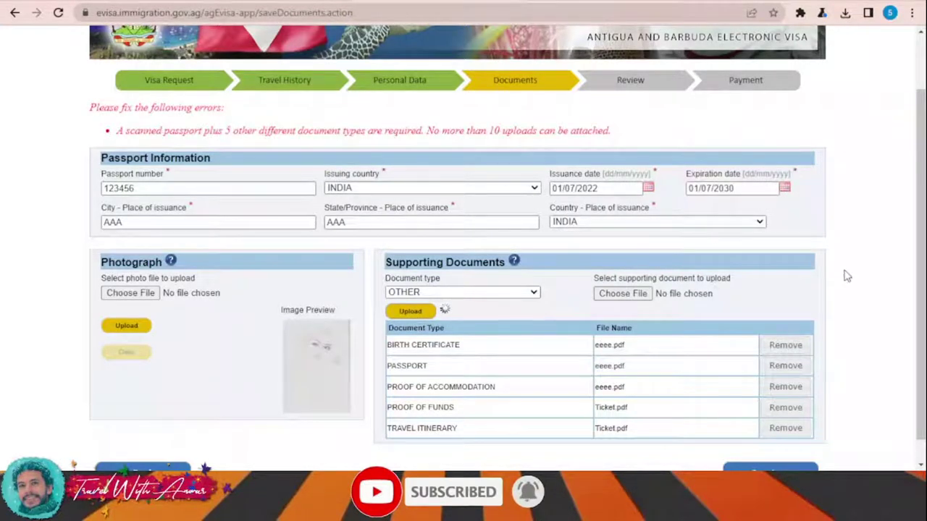
scroll(848, 275, down, 1)
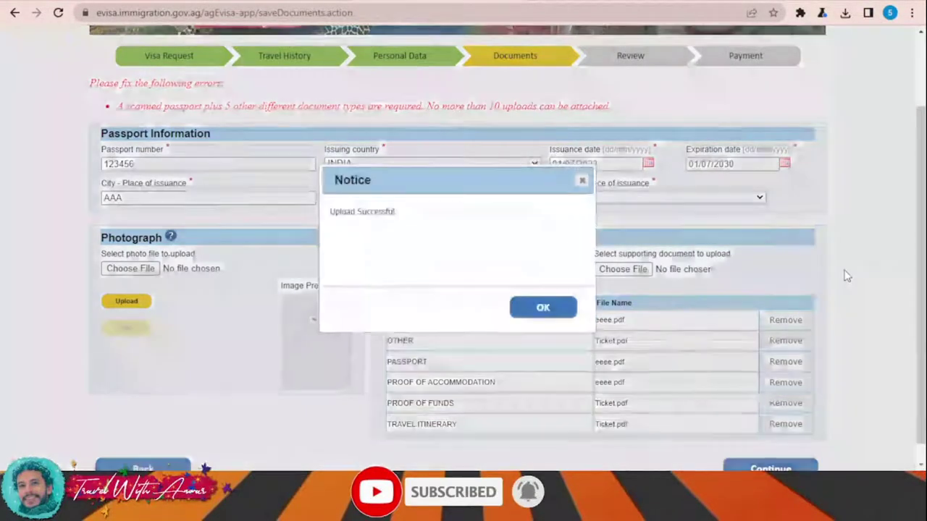
click(572, 309)
scroll(788, 310, down, 1)
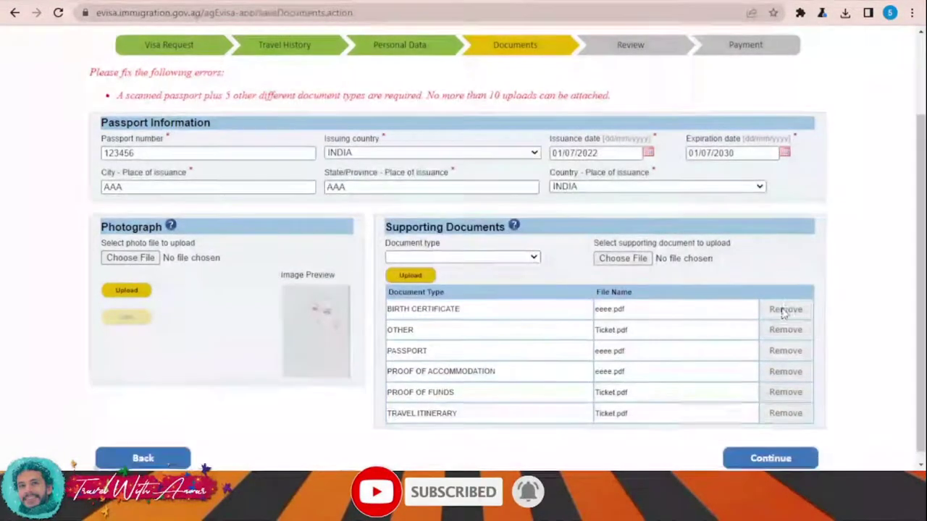
click(755, 455)
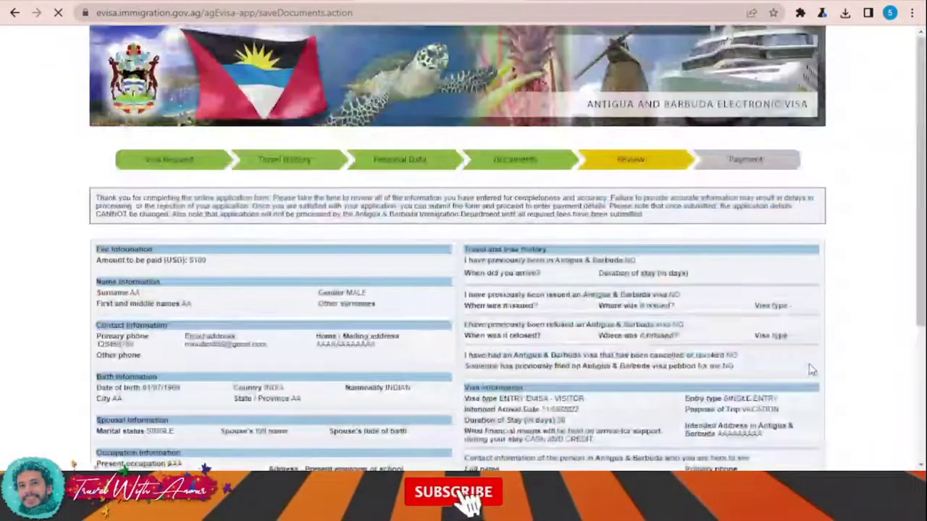